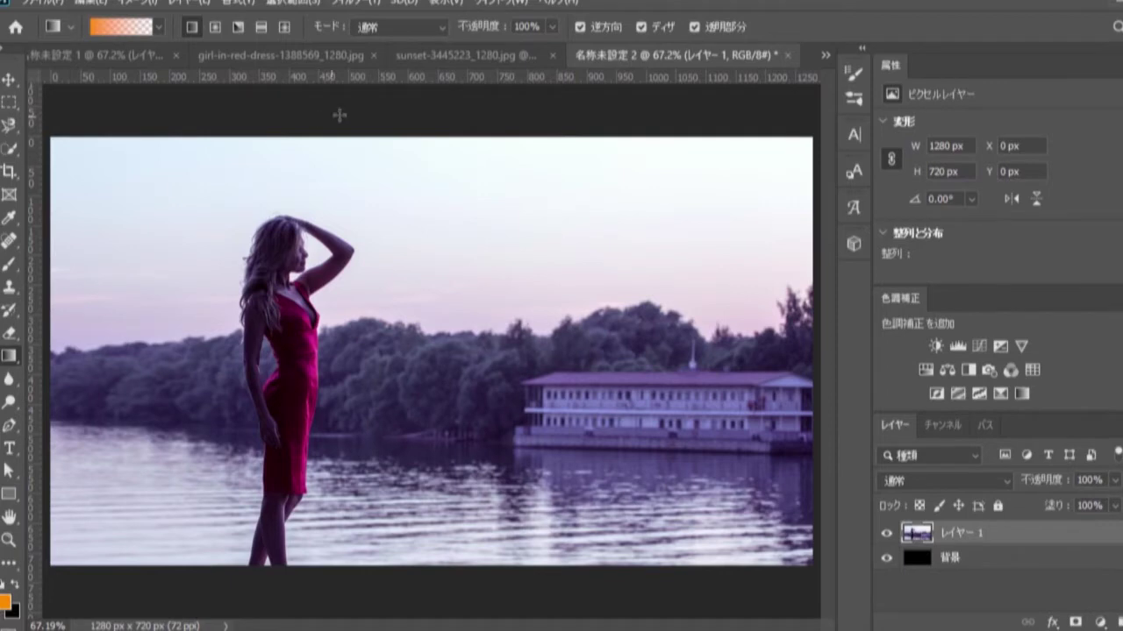
Copy the selected sky from the sunset image and paste it into 名称未設定 2 as a new layer
left_click(484, 56)
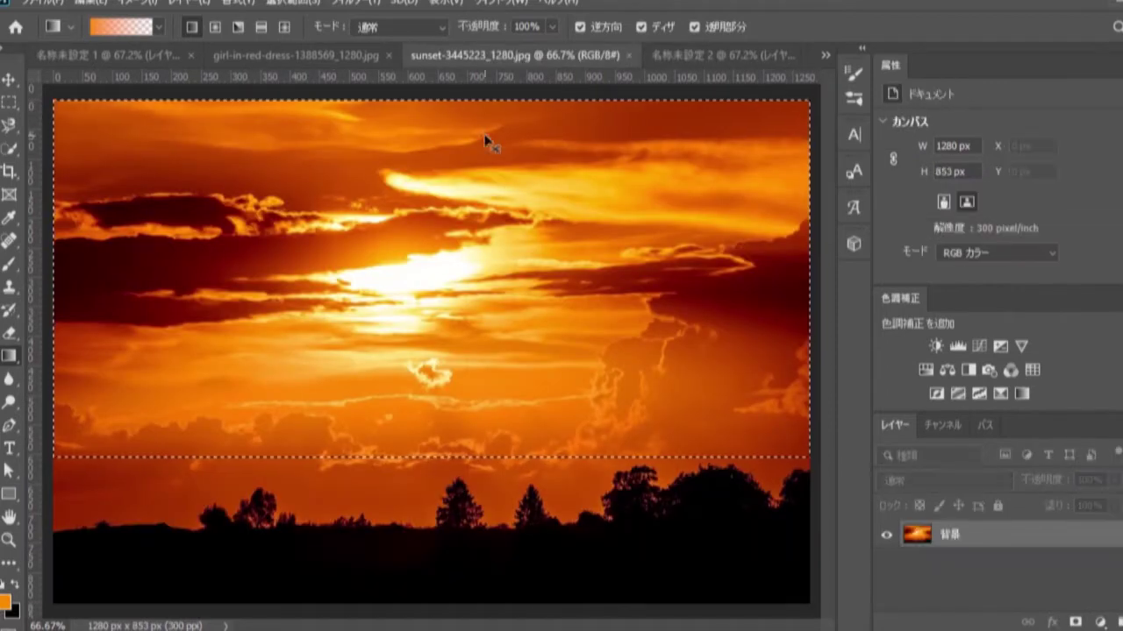
left_click(688, 56)
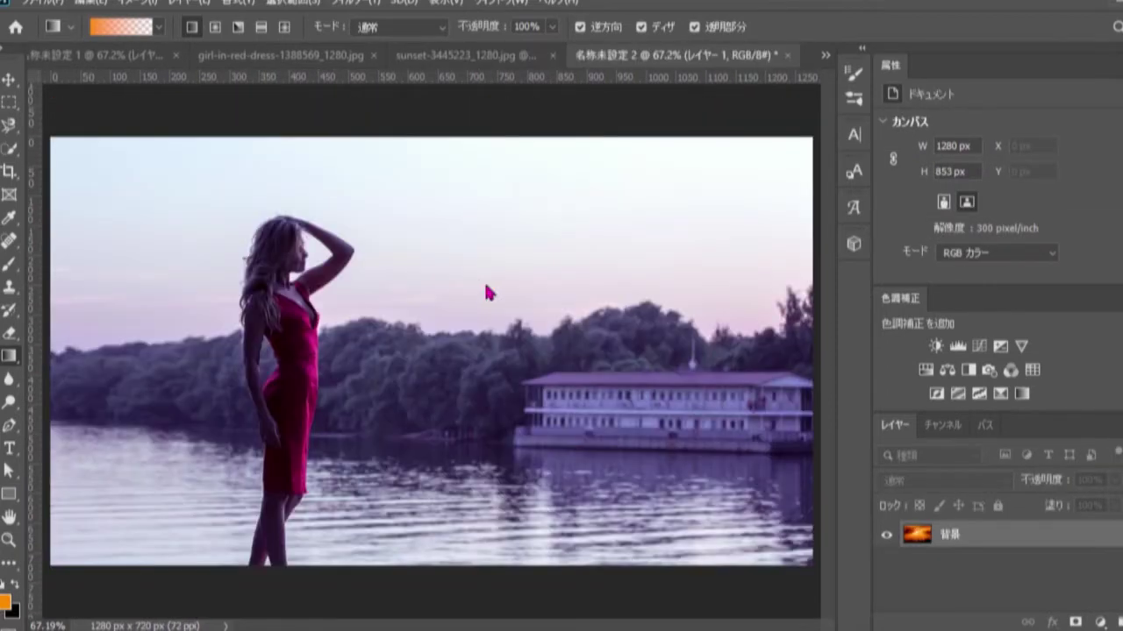
left_click_drag(488, 293, 478, 285)
key("ctrl+v")
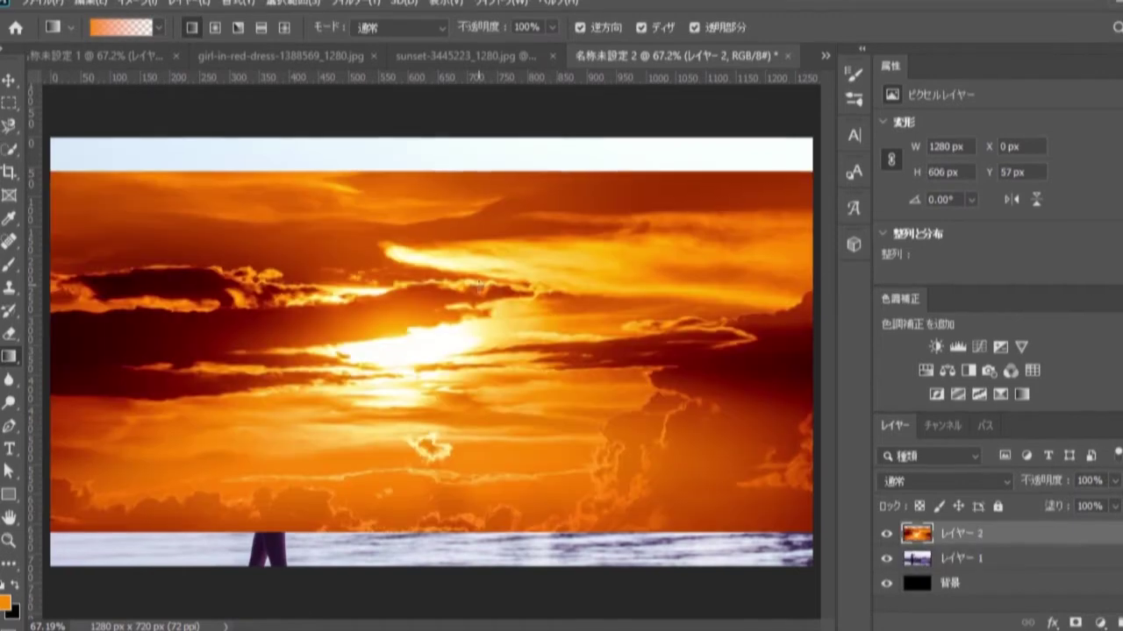
Move the pasted sunset sky up to the canvas's upper edge and hide its layer
left_click(8, 80)
left_click_drag(386, 277, 391, 243)
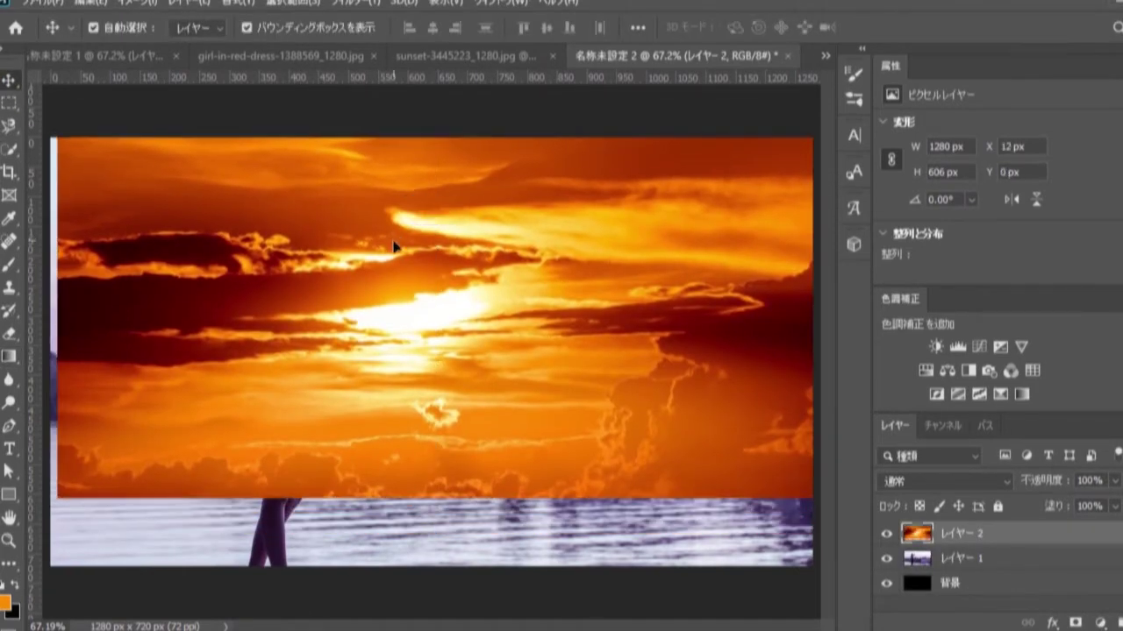
left_click(886, 533)
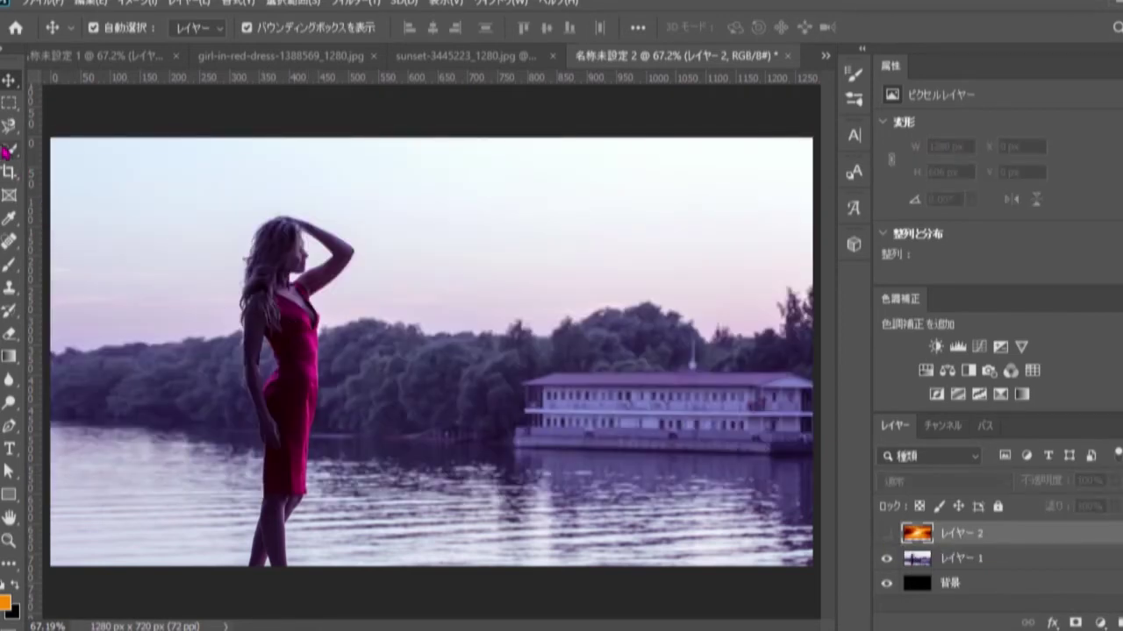
Use Quick Selection on レイヤー 1 to select the woman, trees, building and water, leaving out the sky
left_click(57, 187)
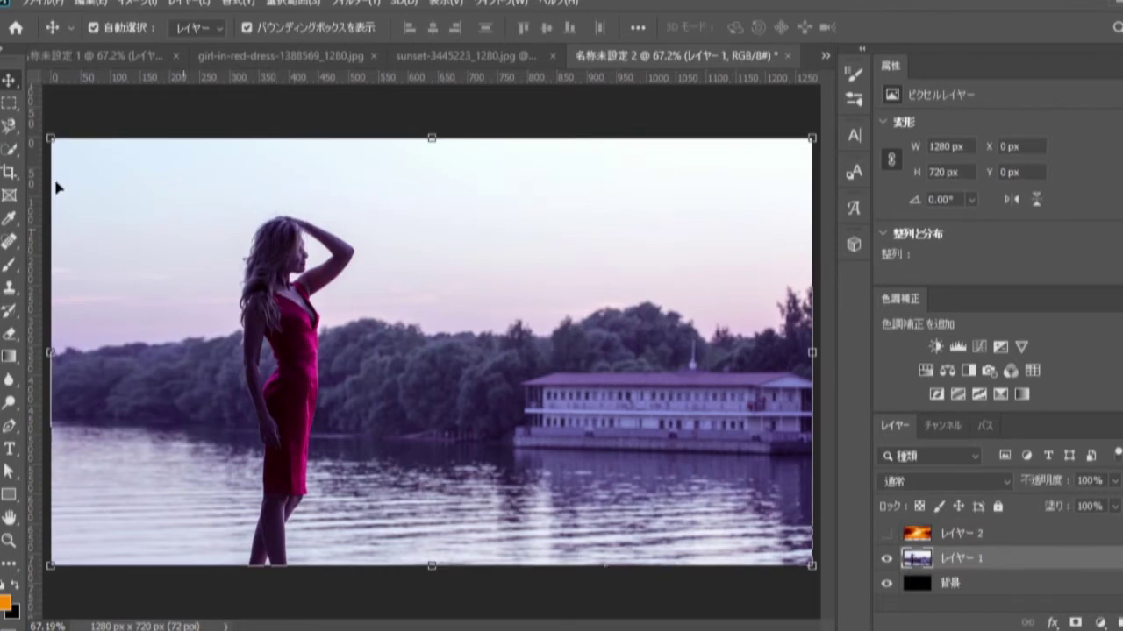
left_click(9, 151)
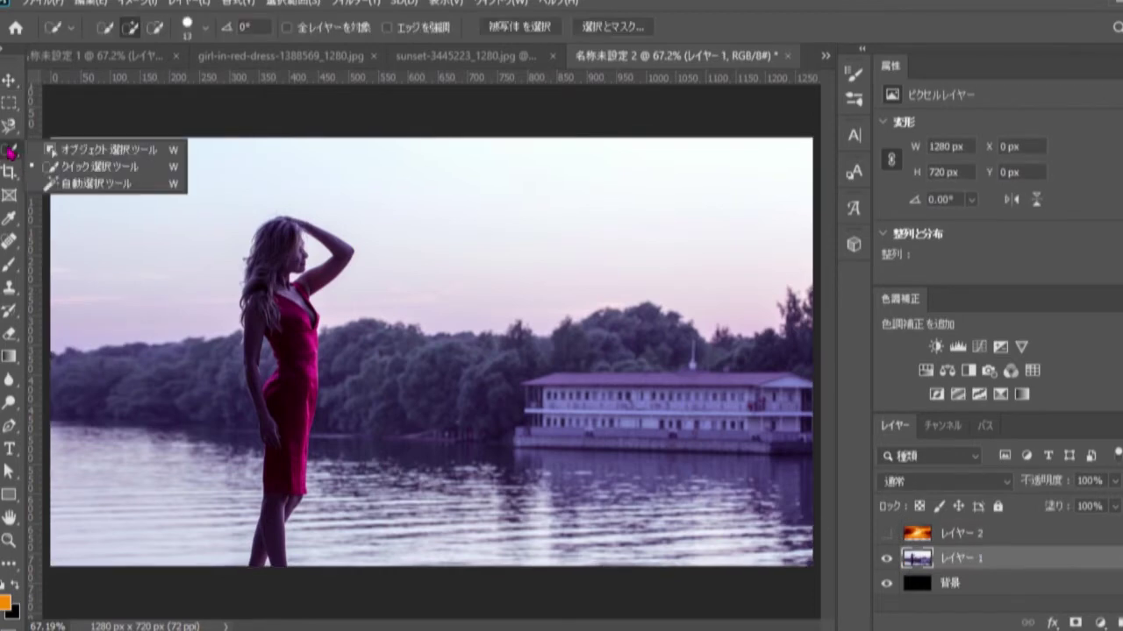
left_click(67, 166)
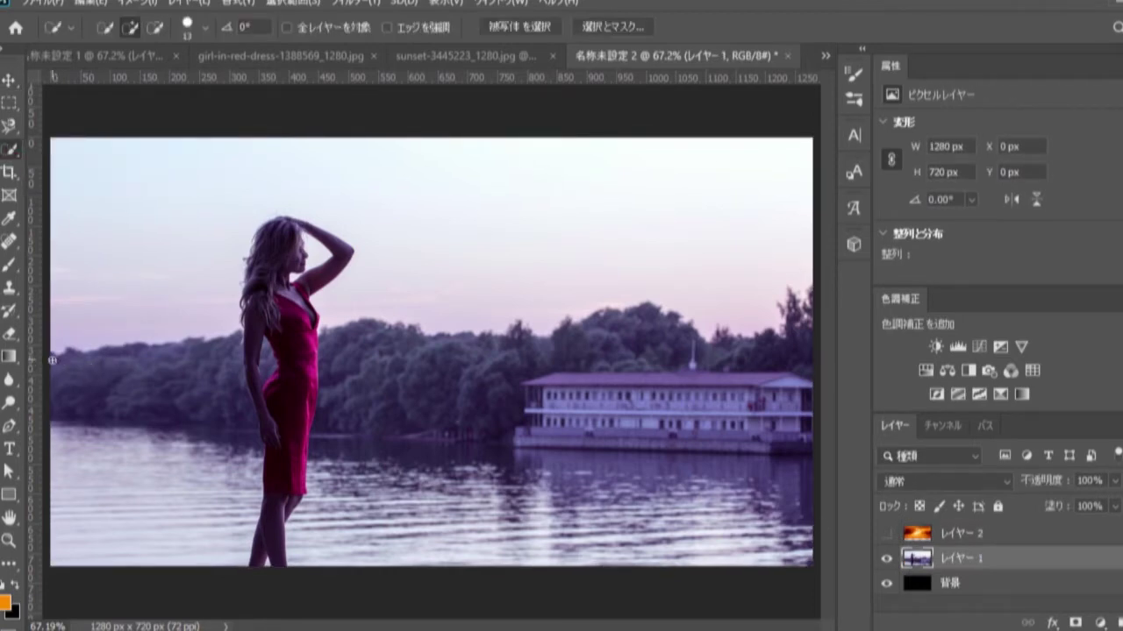
left_click_drag(92, 360, 214, 357)
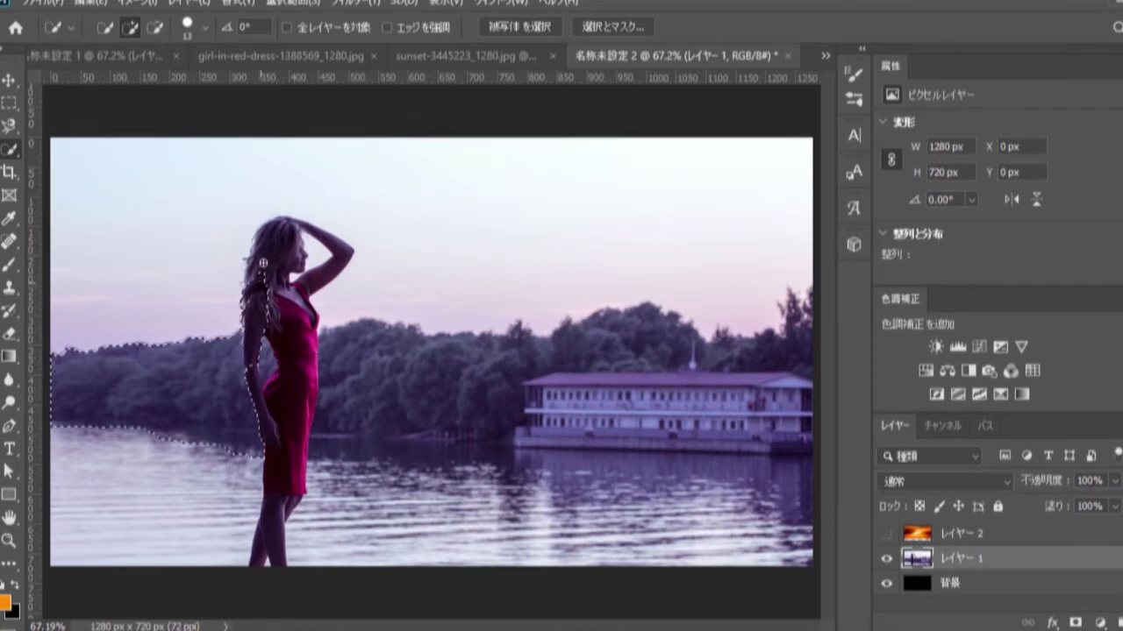
mouse_move(263, 262)
left_mouse_down()
mouse_move(305, 230)
mouse_move(324, 247)
mouse_move(289, 377)
mouse_move(272, 518)
mouse_move(307, 421)
mouse_move(406, 338)
mouse_move(456, 351)
mouse_move(657, 330)
mouse_move(632, 320)
mouse_move(702, 351)
mouse_move(802, 298)
mouse_move(816, 316)
mouse_move(772, 368)
mouse_move(701, 395)
mouse_move(772, 438)
mouse_move(798, 552)
mouse_move(557, 525)
mouse_move(613, 526)
mouse_move(508, 552)
mouse_move(614, 561)
left_mouse_up()
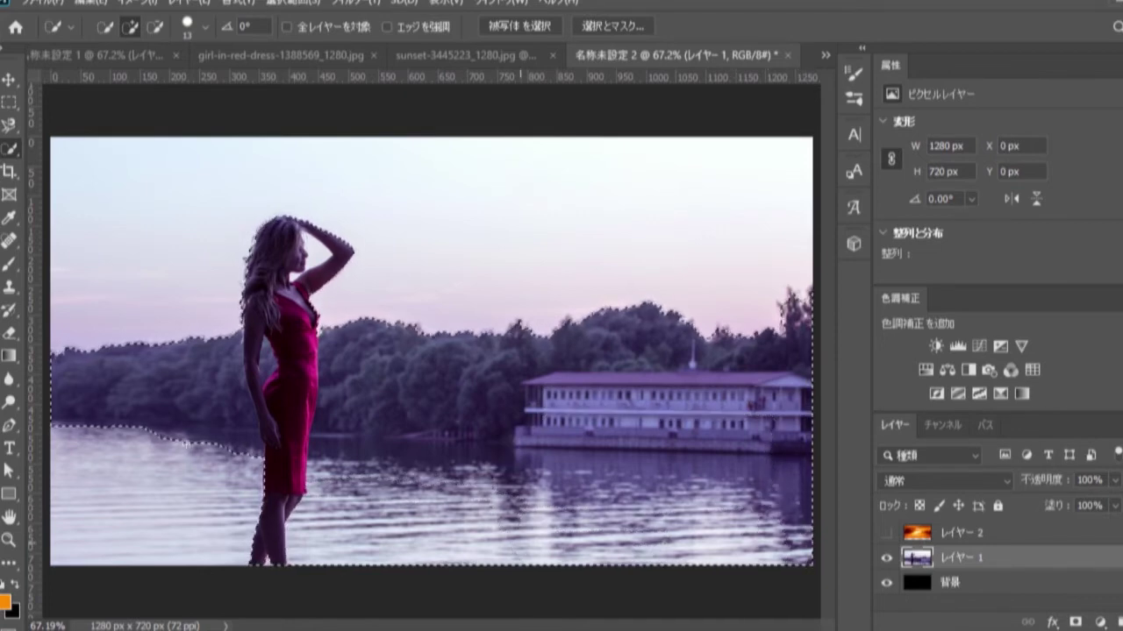
left_click(170, 493)
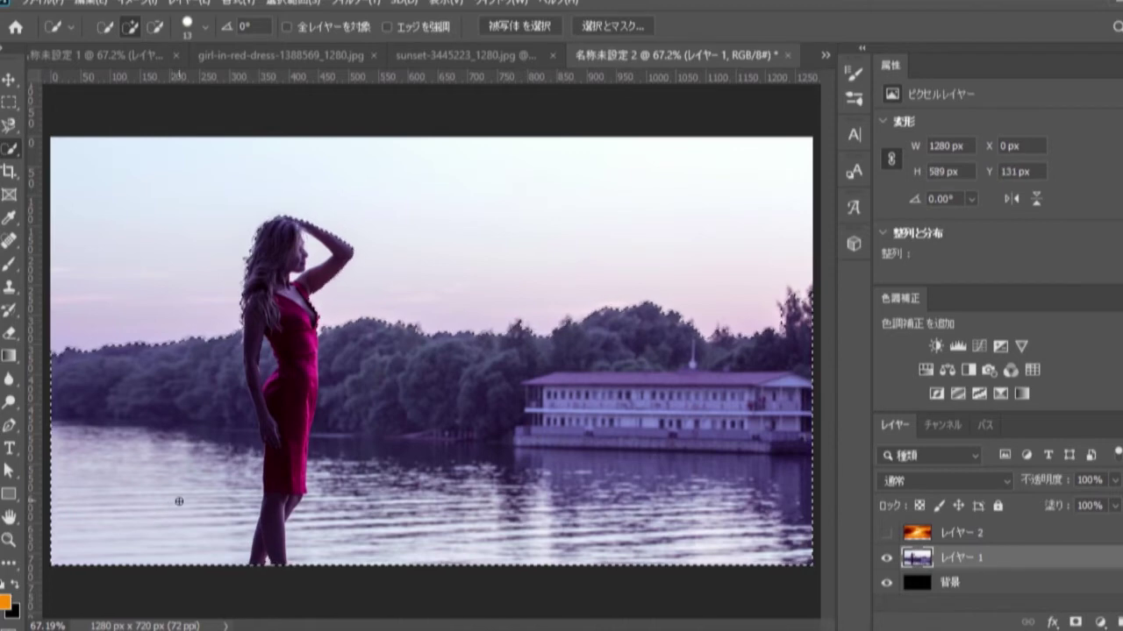
Open the selection in Select and Mask and enable Smart Radius with a radius of 3 px
left_click(10, 541)
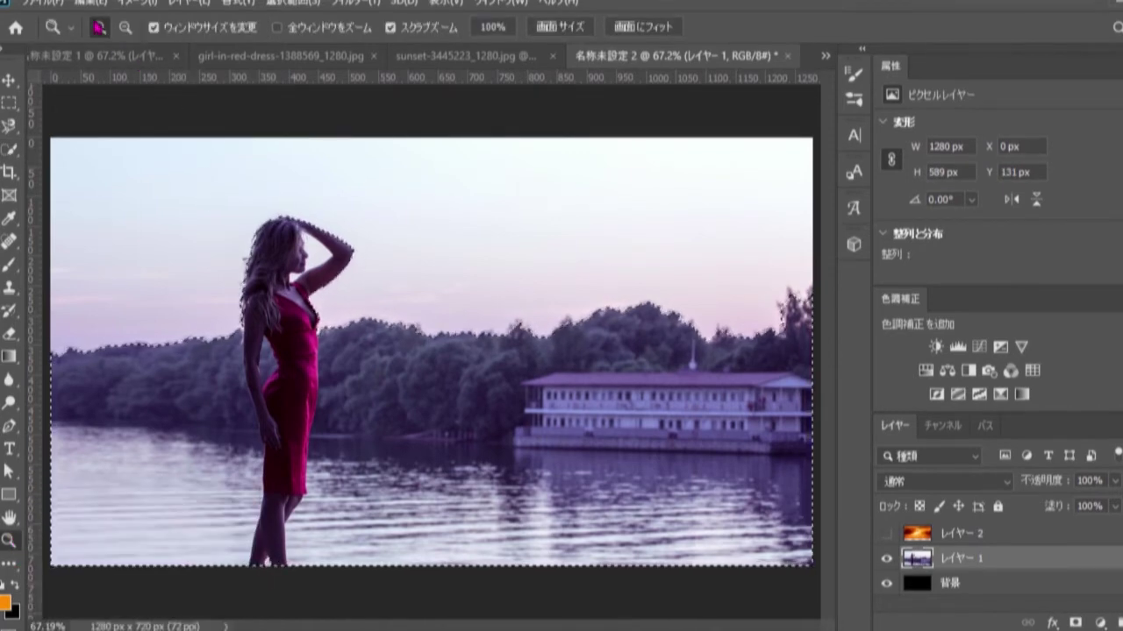
left_click(160, 215)
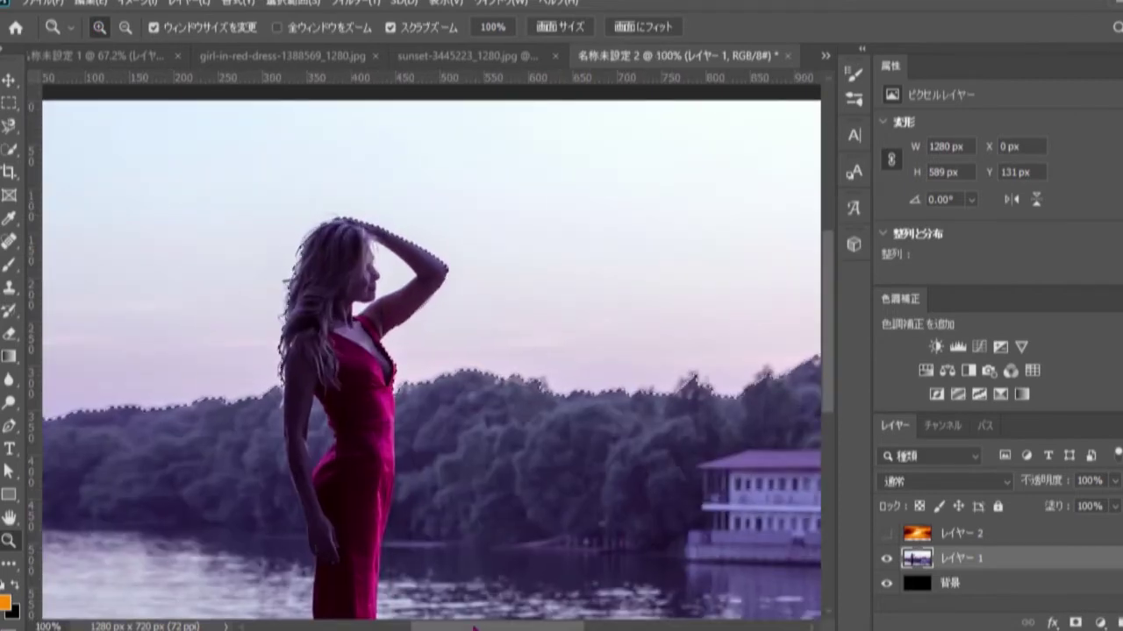
left_click_drag(474, 628, 430, 628)
left_click(10, 151)
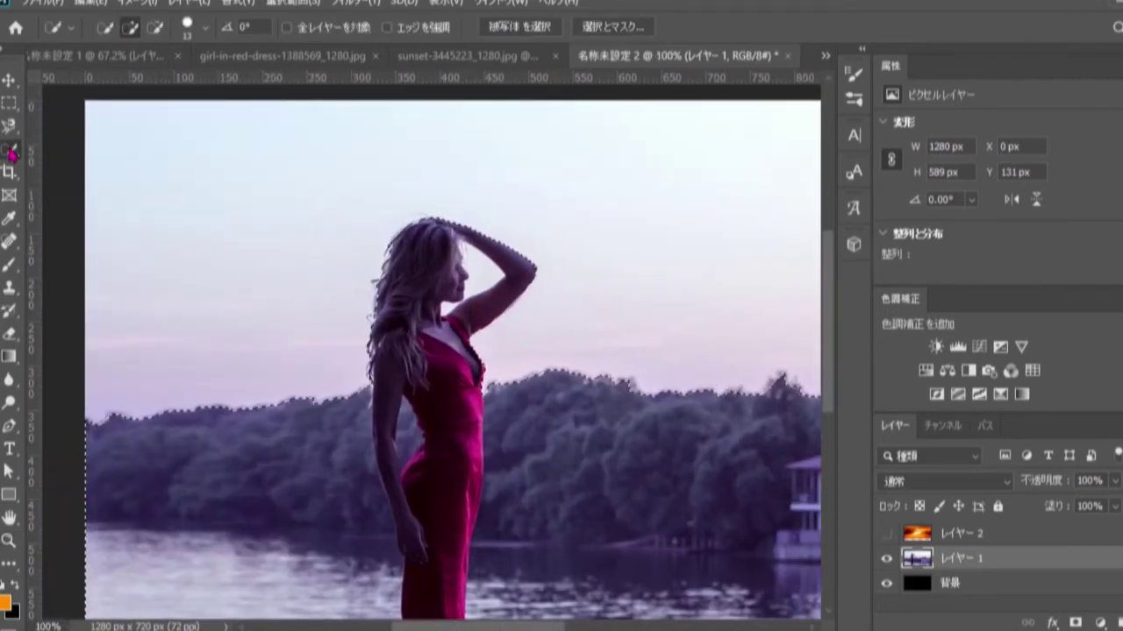
right_click(10, 151)
left_click(39, 166)
left_click(614, 28)
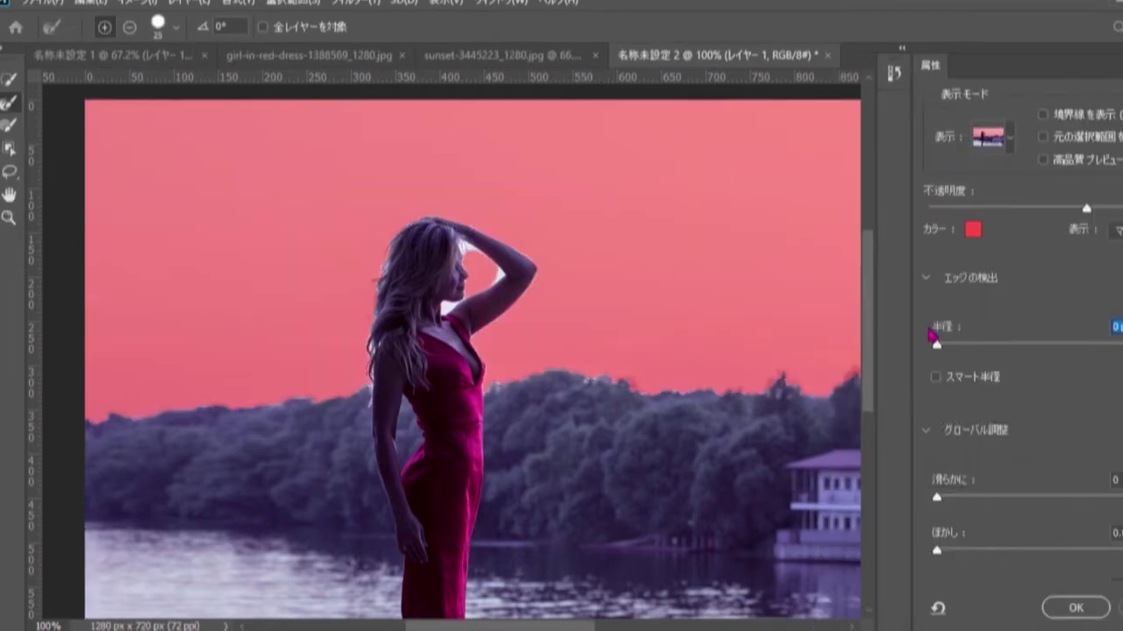
left_click(935, 378)
left_click_drag(938, 351, 962, 350)
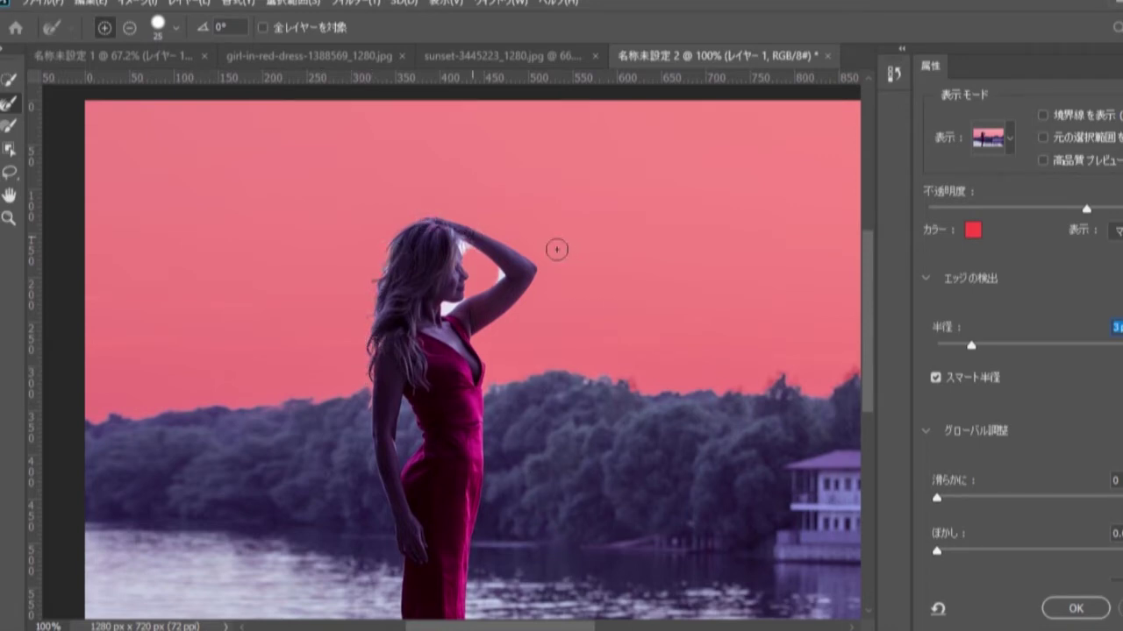
Refine the selection edges with the brush around the woman's arm and face and along the tree line, and apply the result
mouse_move(465, 248)
left_mouse_down()
mouse_move(521, 250)
mouse_move(499, 260)
mouse_move(547, 289)
left_mouse_up()
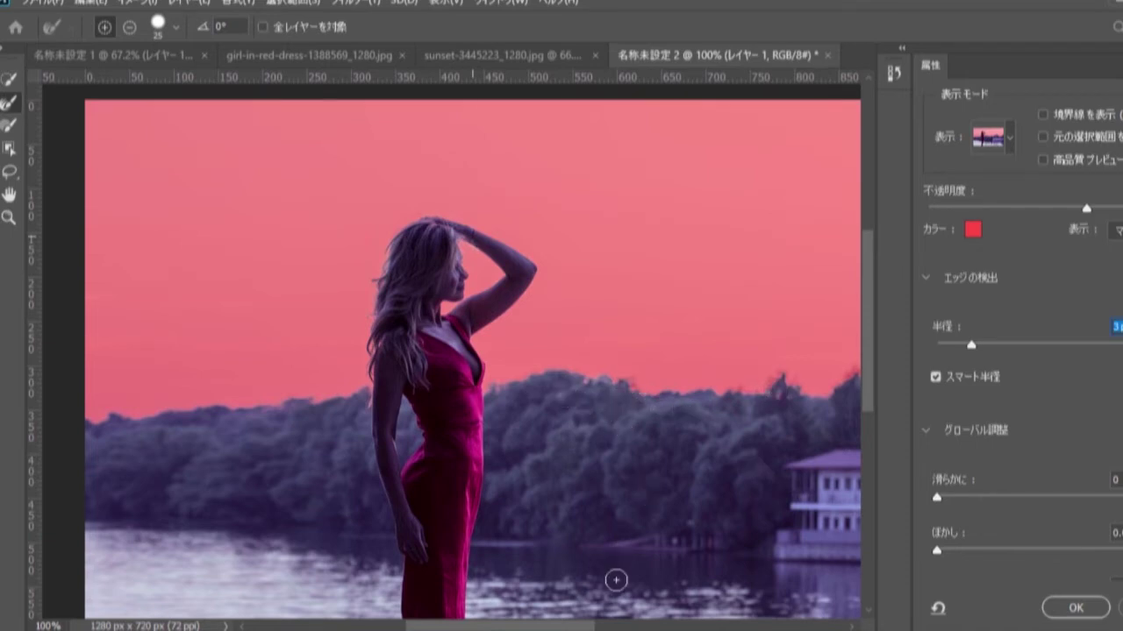
left_click_drag(583, 628, 632, 628)
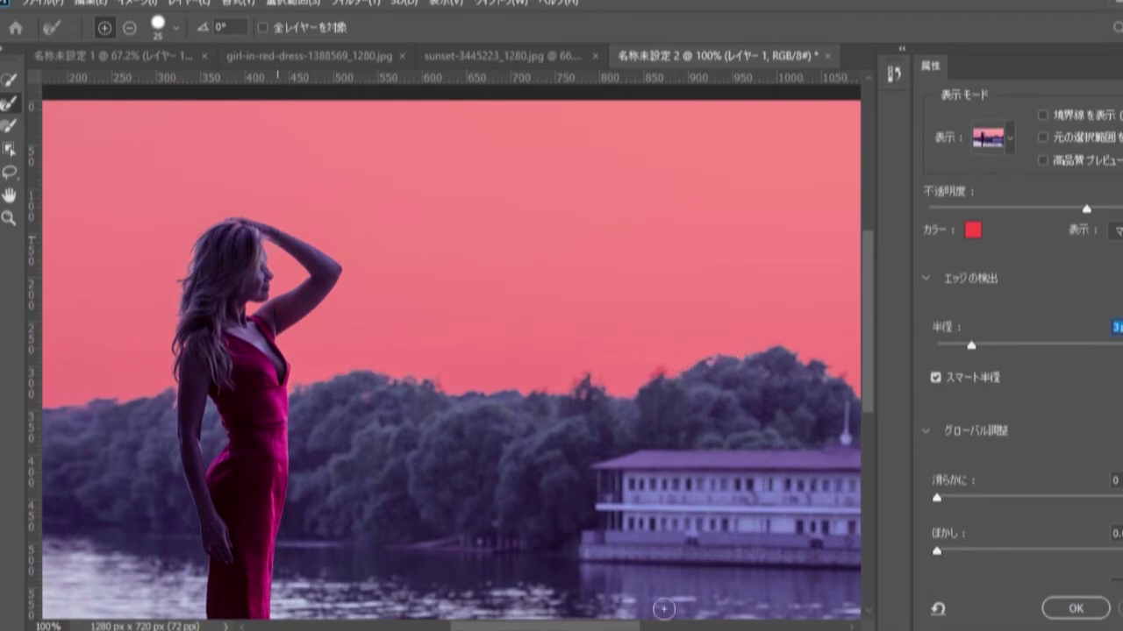
scroll(540, 389, "right", 5)
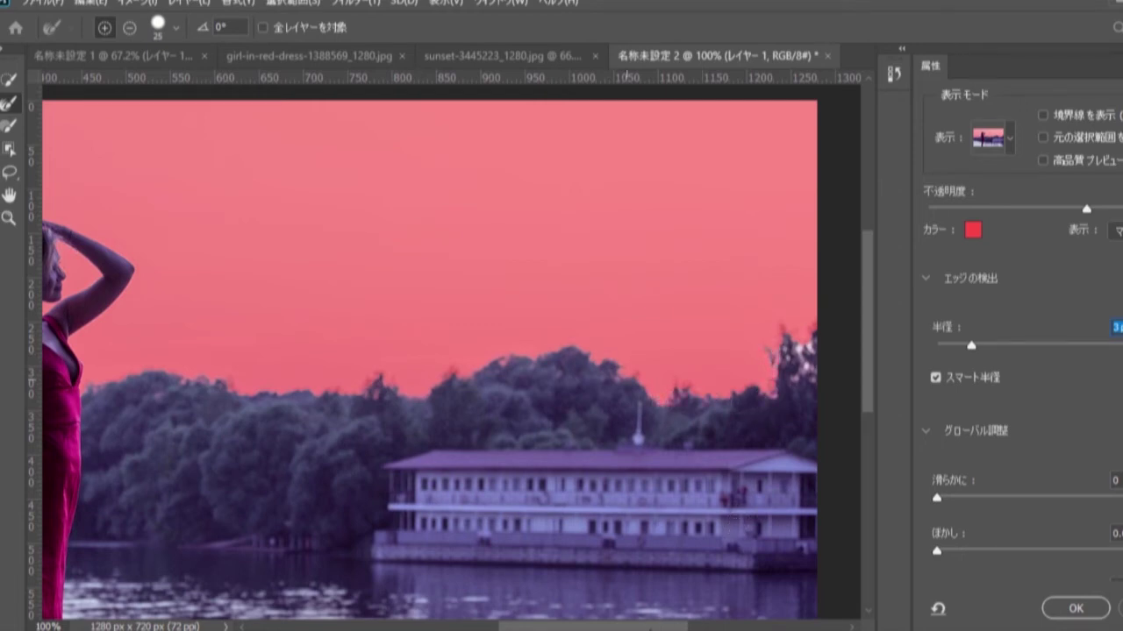
left_click_drag(649, 628, 671, 628)
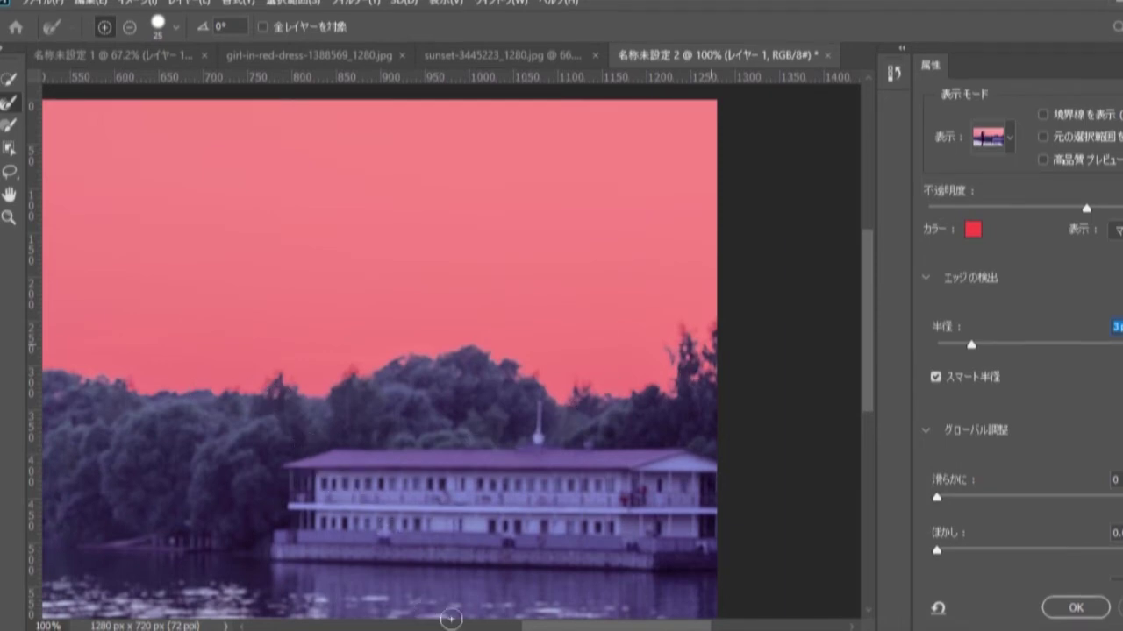
left_click(478, 628)
left_click_drag(474, 628, 541, 628)
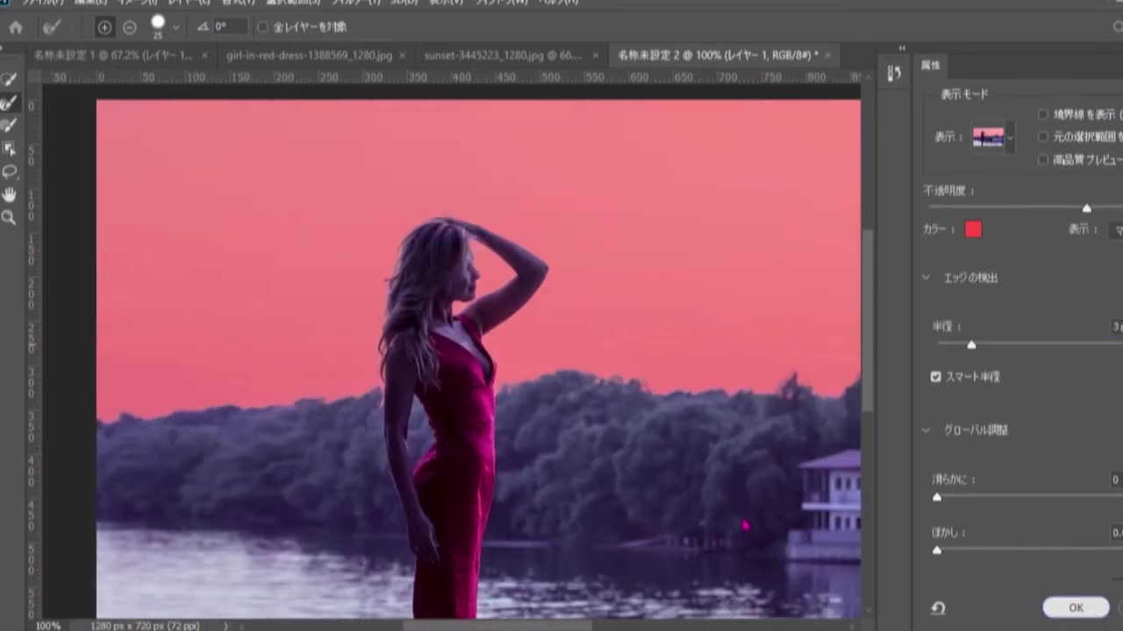
left_click(1079, 607)
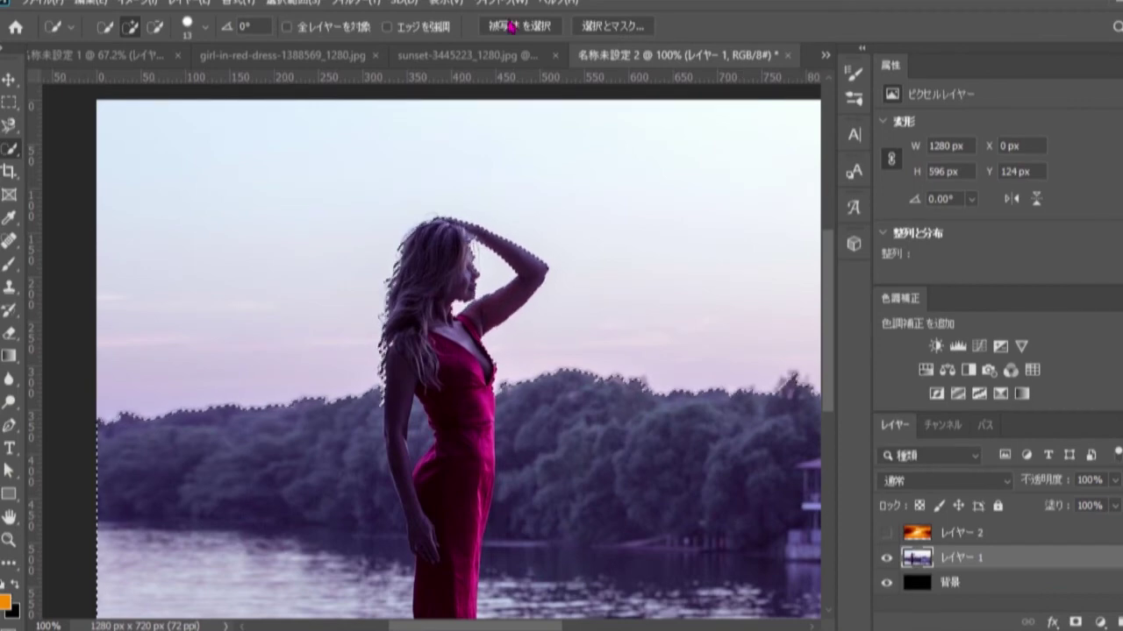
Mask the sky out of レイヤー 1 using the selection, and show the sunset layer beneath it
left_click(452, 3)
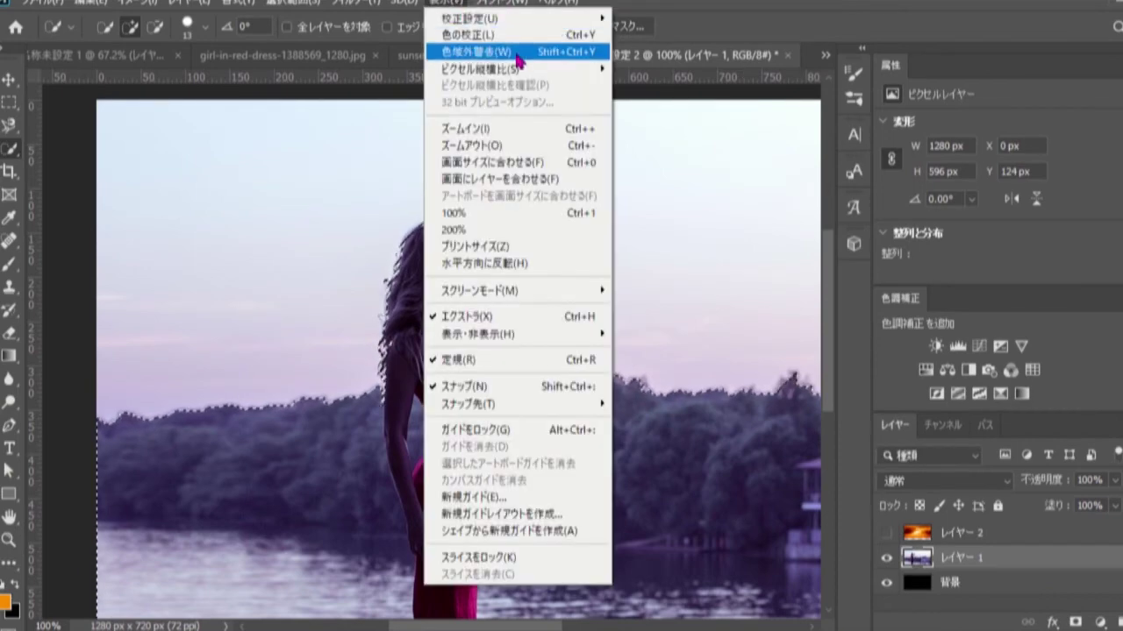
left_click(522, 163)
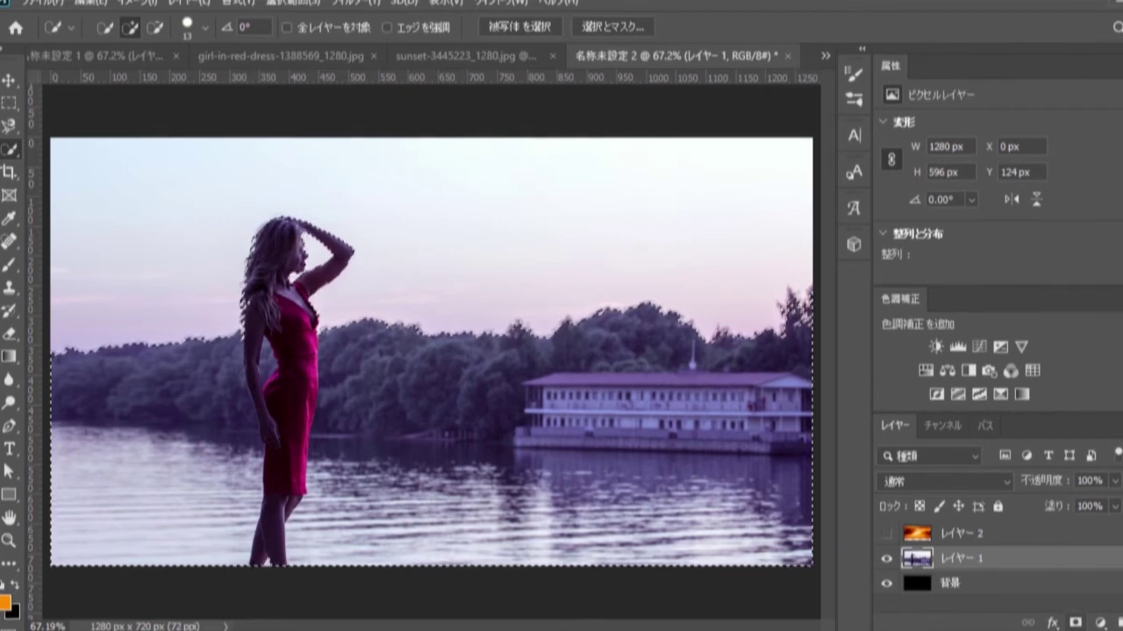
left_click(1075, 623)
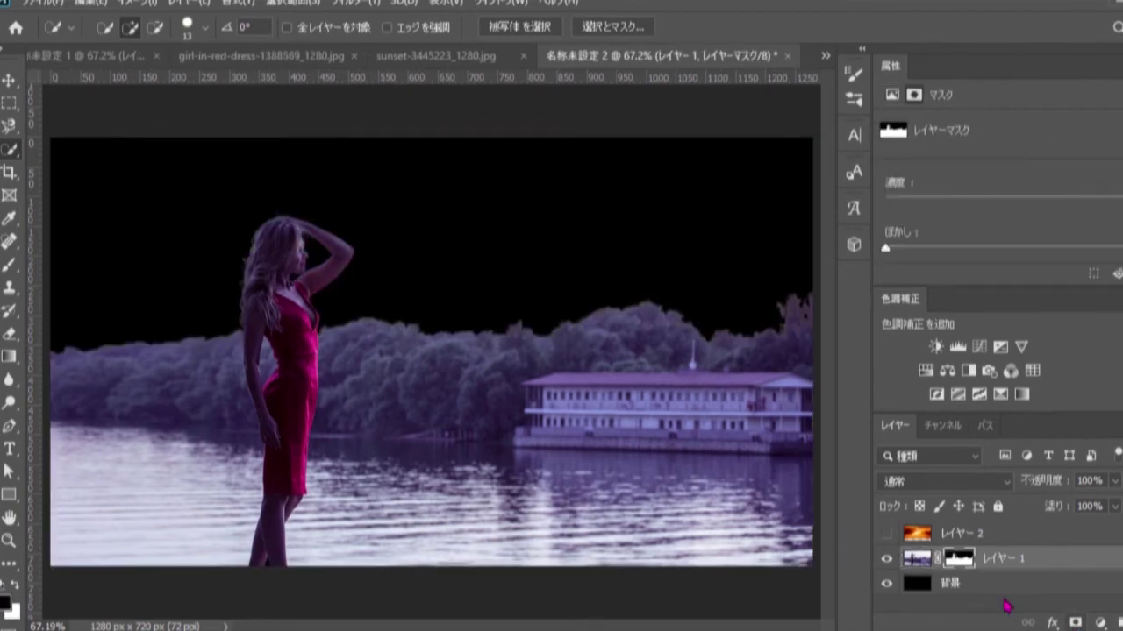
left_click(885, 533)
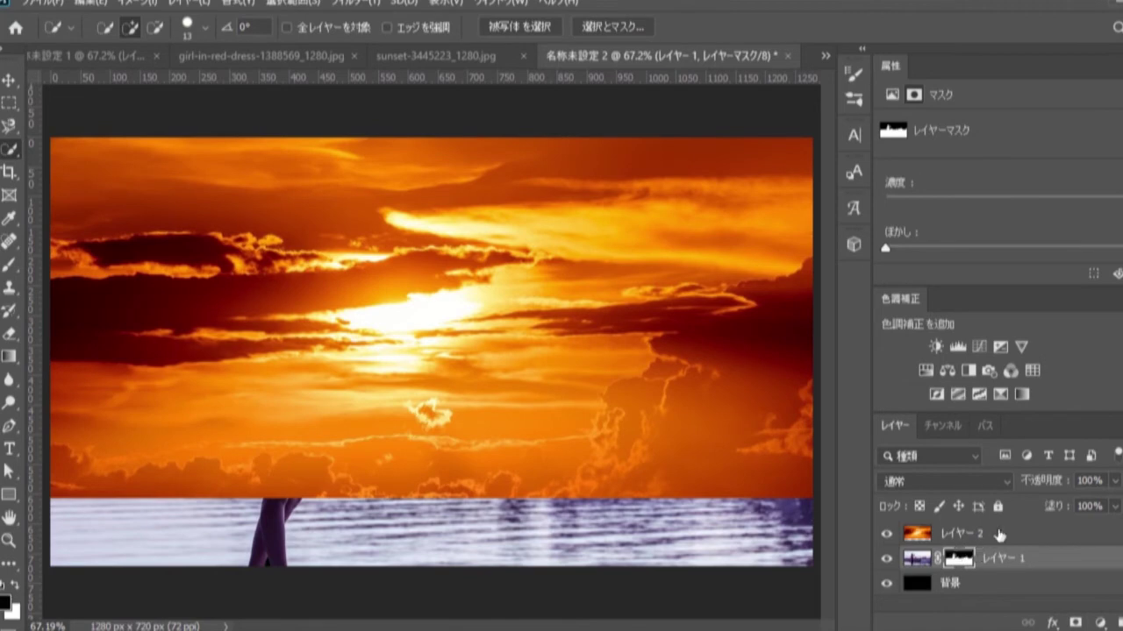
left_click_drag(998, 535, 1008, 571)
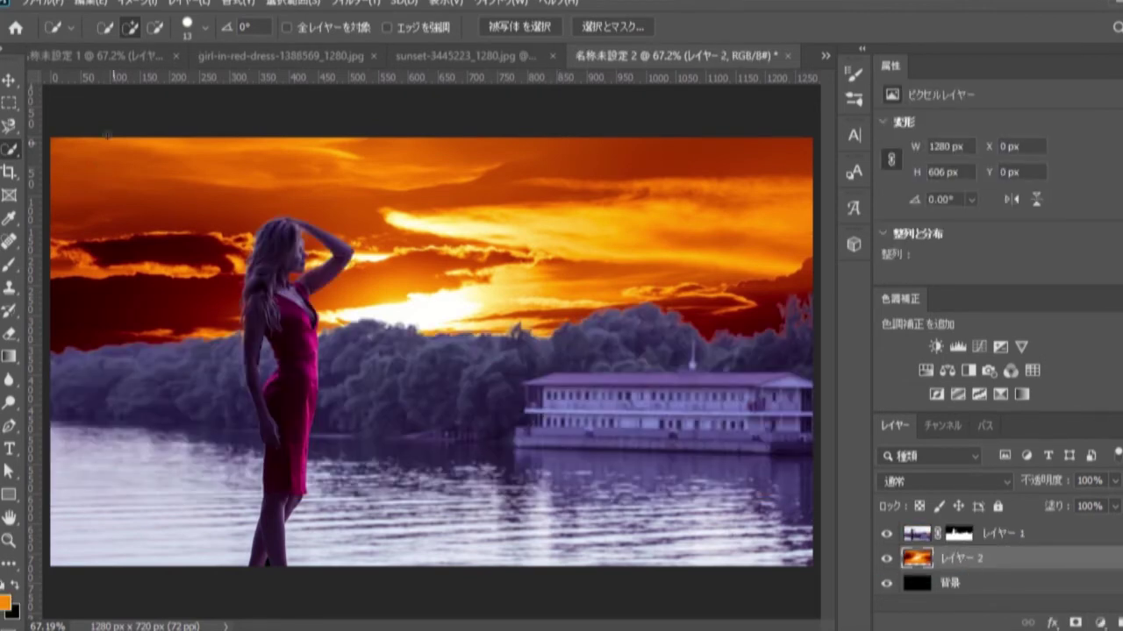
Move the sunset layer up and enlarge it to 102.89% so it spans the canvas width
left_click(8, 80)
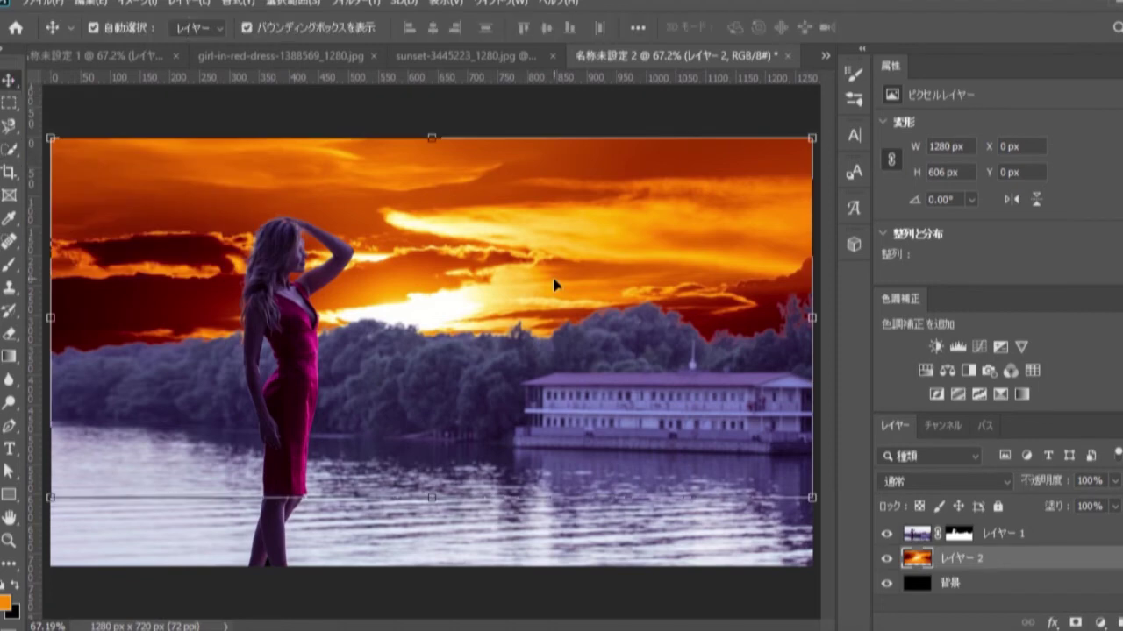
left_click_drag(554, 285, 581, 252)
left_click_drag(66, 286, 51, 287)
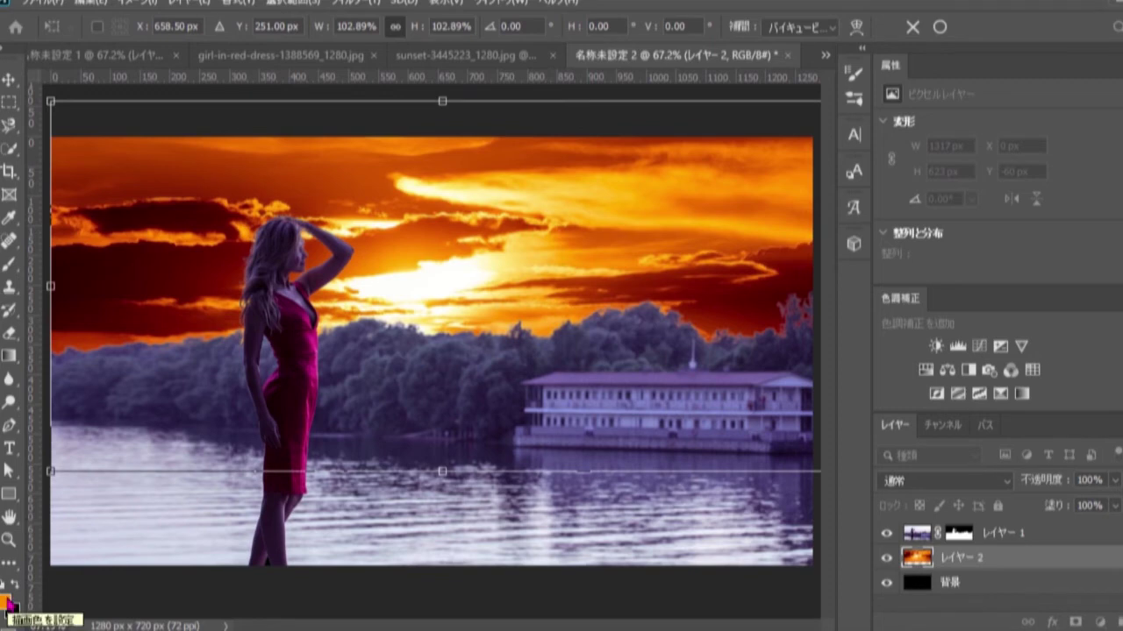
Duplicate the masked レイヤー 1
left_click(1010, 541)
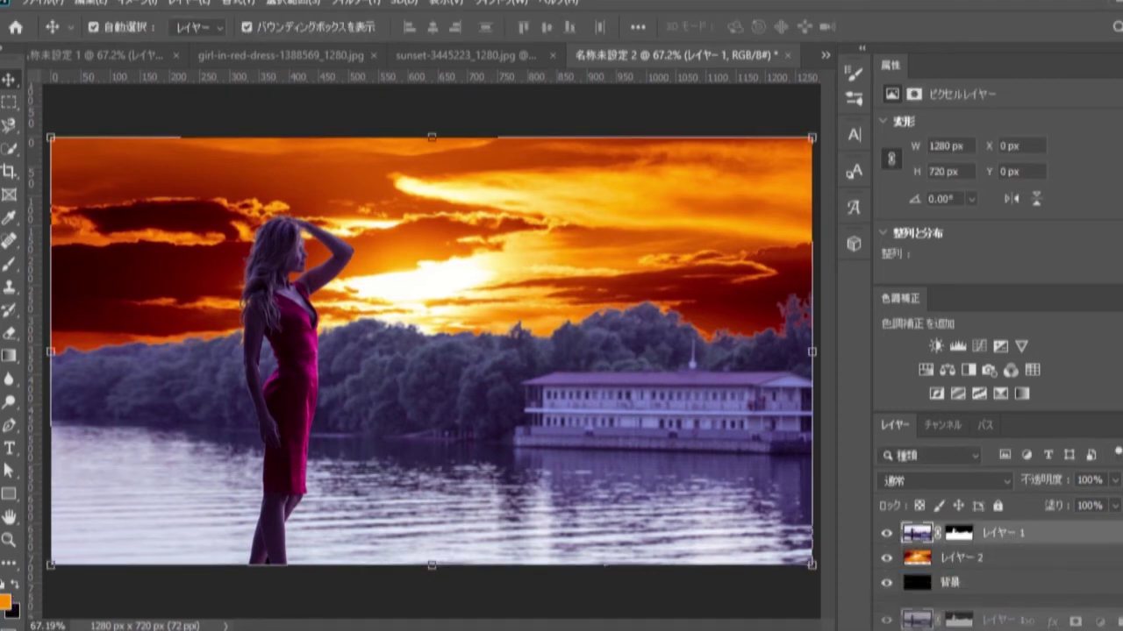
key("ctrl+j")
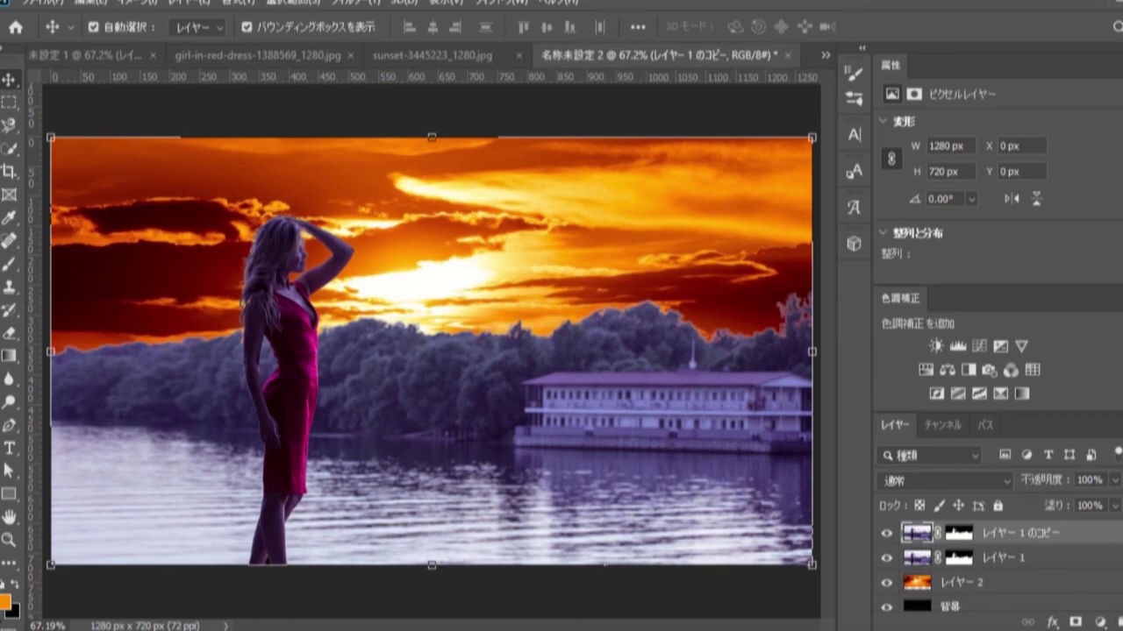
Apply a reversed linear gradient from orange fc8c01 to transparent on レイヤー 1 のコピー, running from the sky down past the canvas's lower edge
left_click(7, 601)
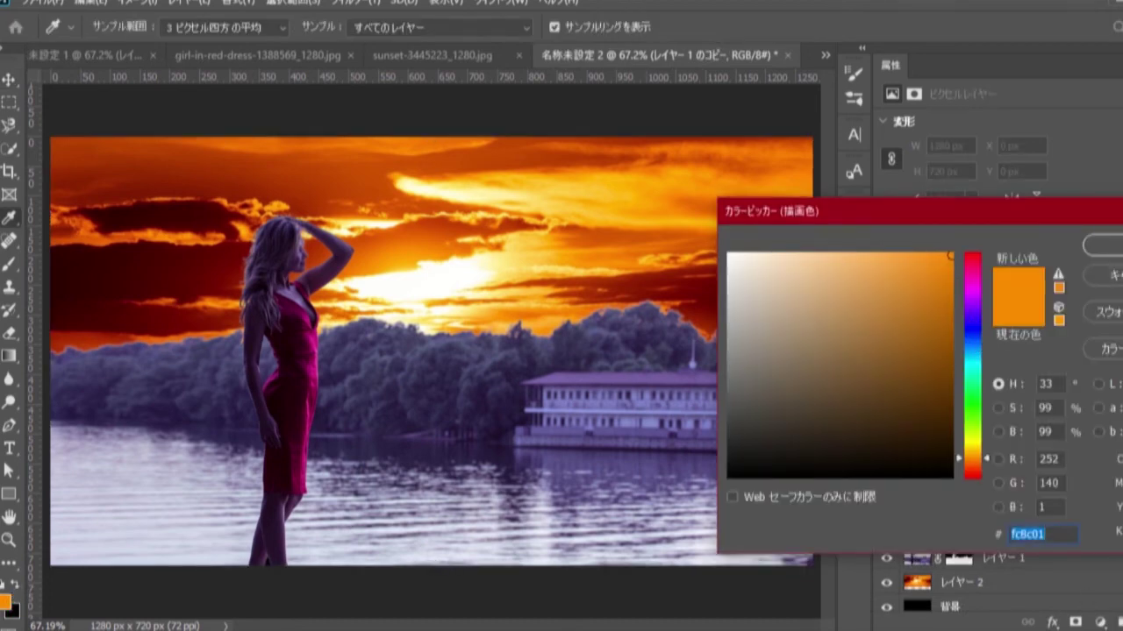
key("Return")
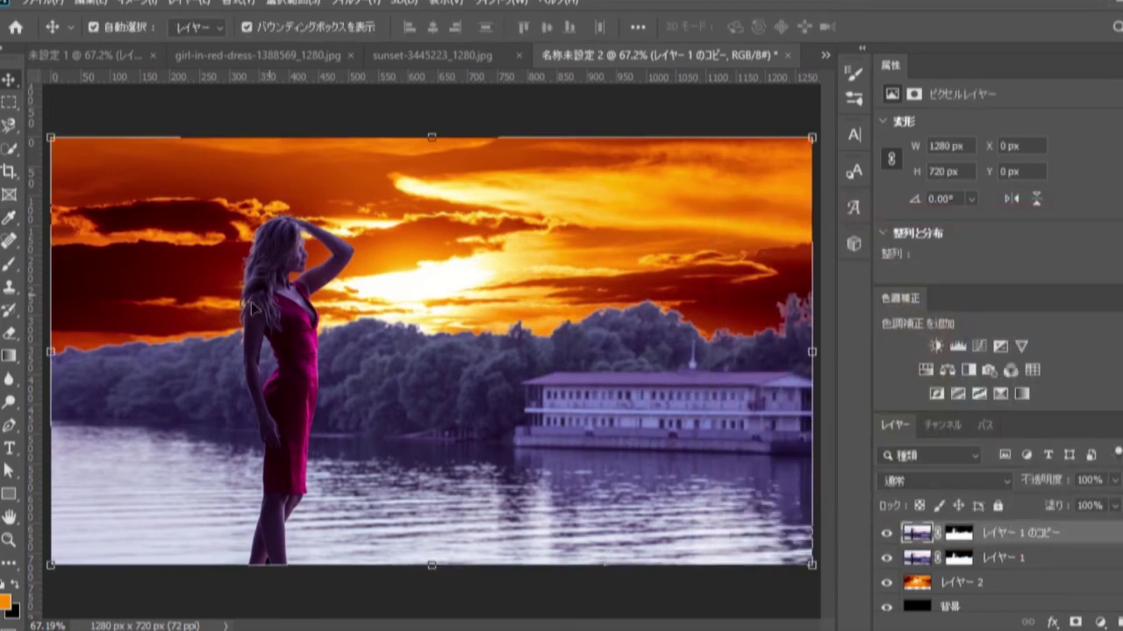
left_click(8, 358)
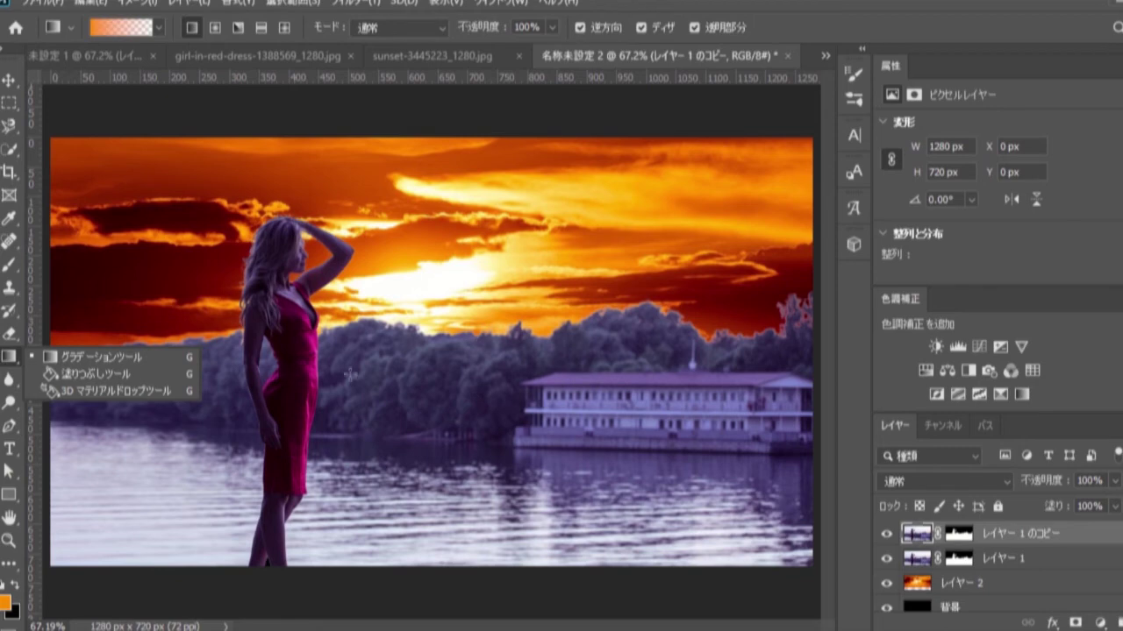
left_click(120, 362)
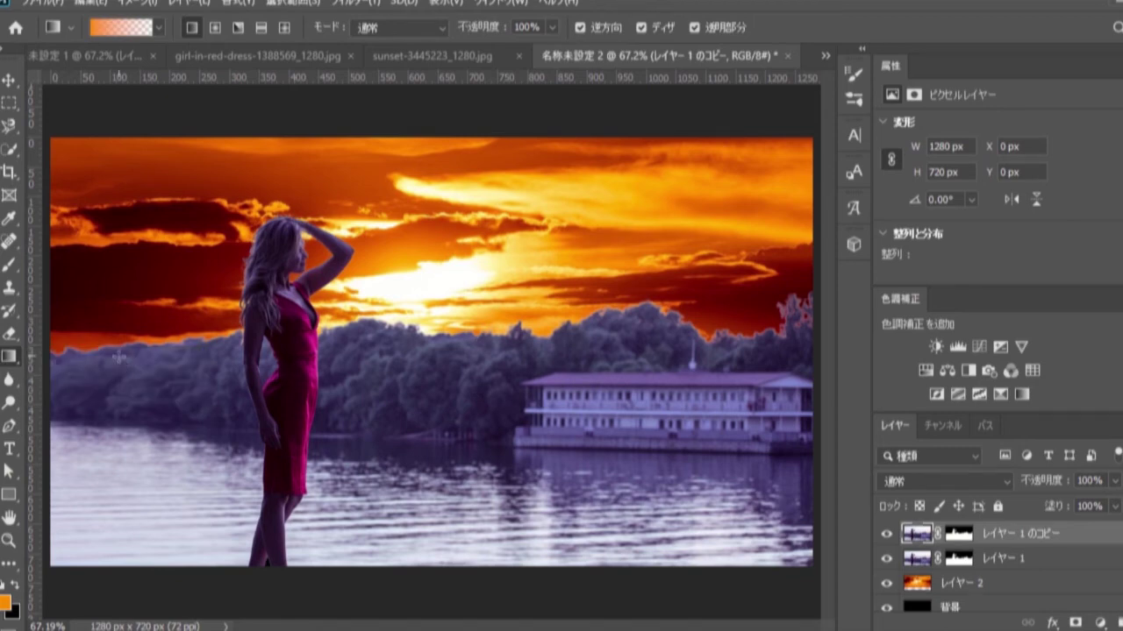
left_click_drag(506, 279, 510, 585)
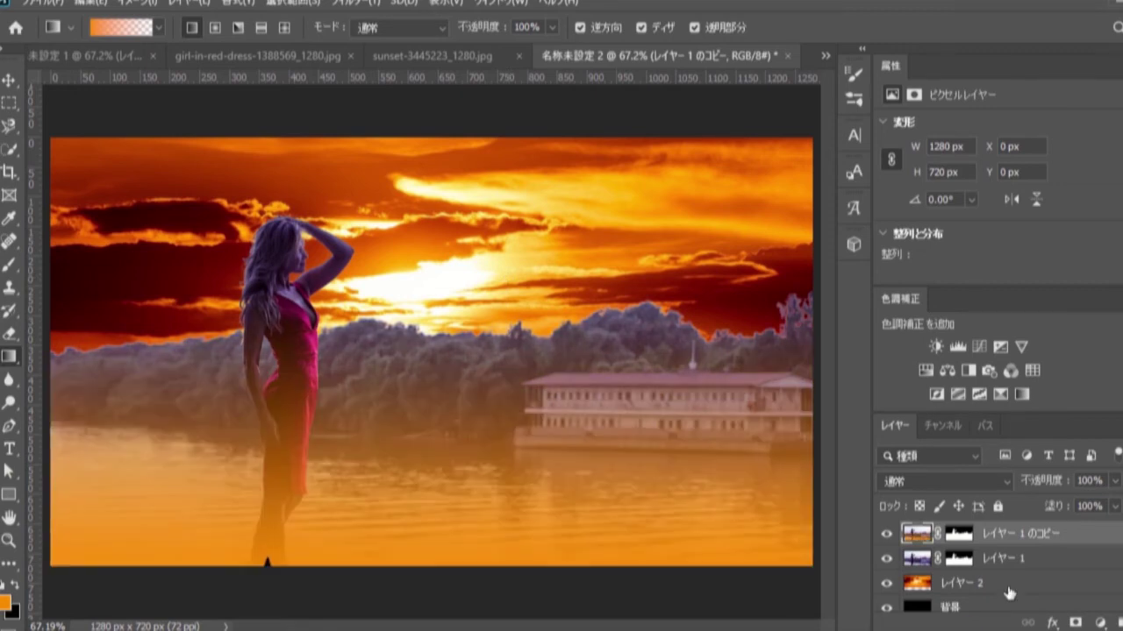
Set the opacity of レイヤー 1 のコピー to 53% and its fill to 84%
left_click(1118, 485)
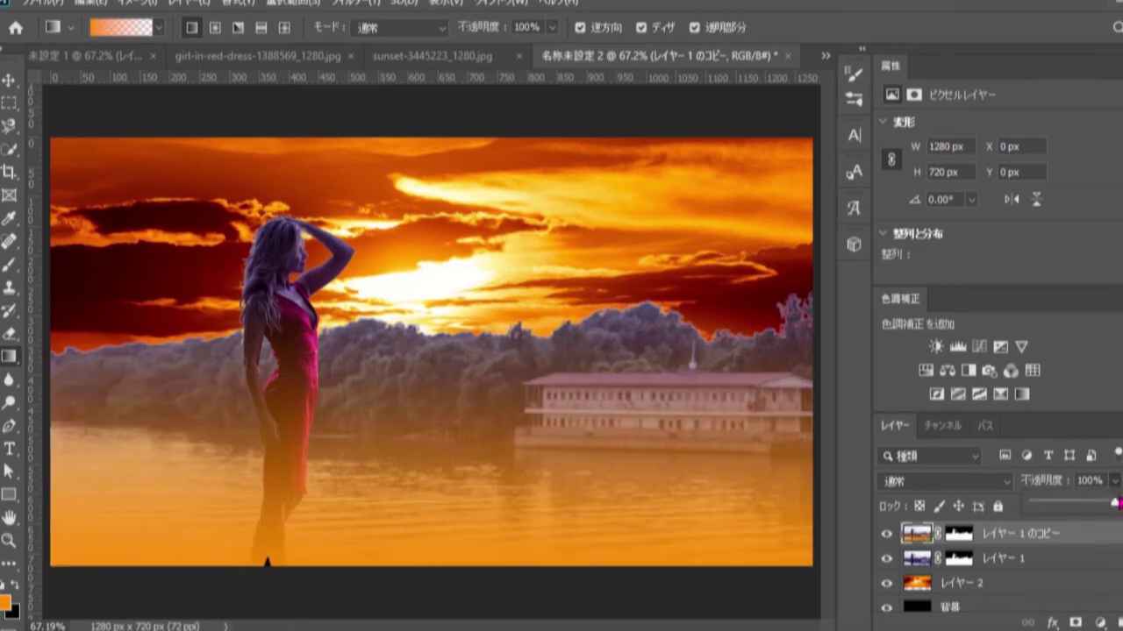
left_click_drag(1115, 506, 1094, 511)
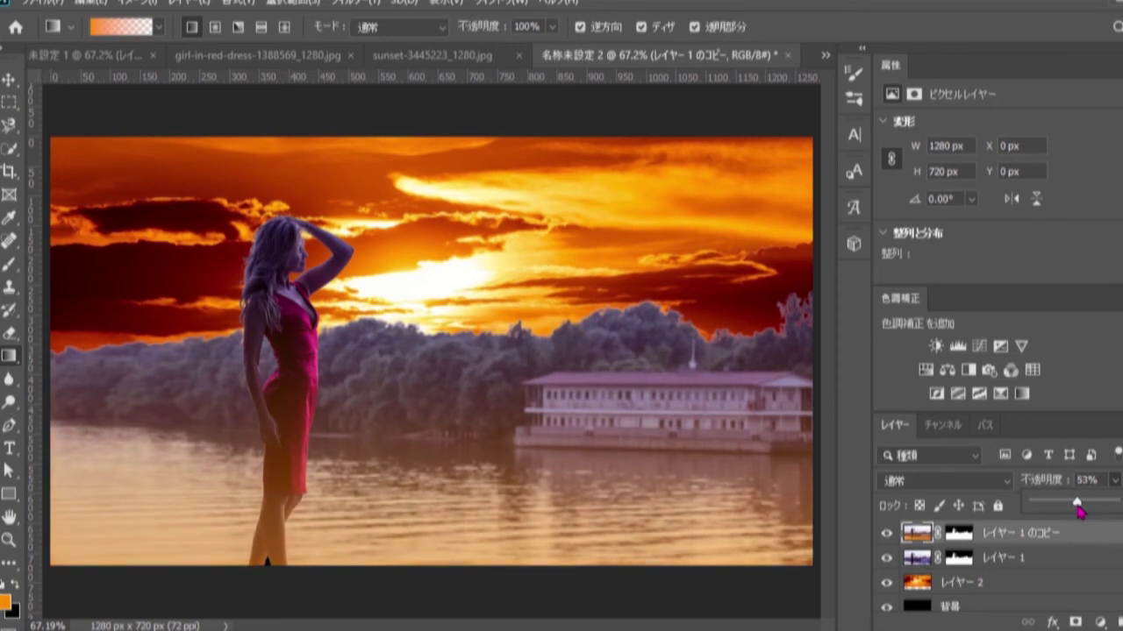
left_click_drag(1119, 519, 1114, 533)
left_click(1113, 508)
left_click_drag(1114, 533, 1104, 536)
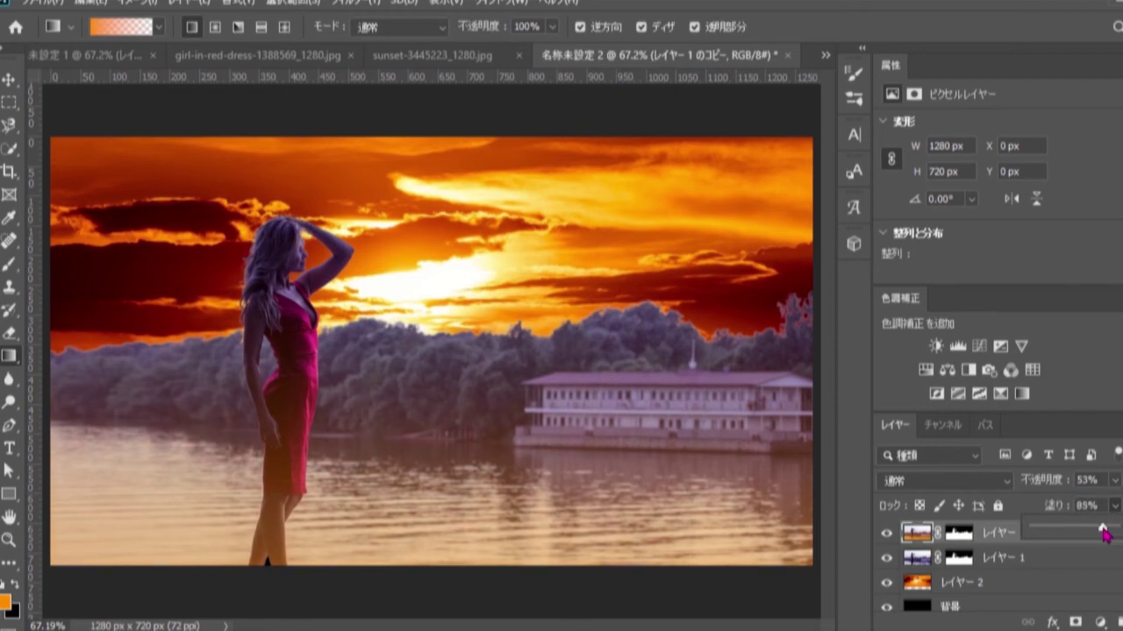
left_click_drag(1105, 536, 1105, 536)
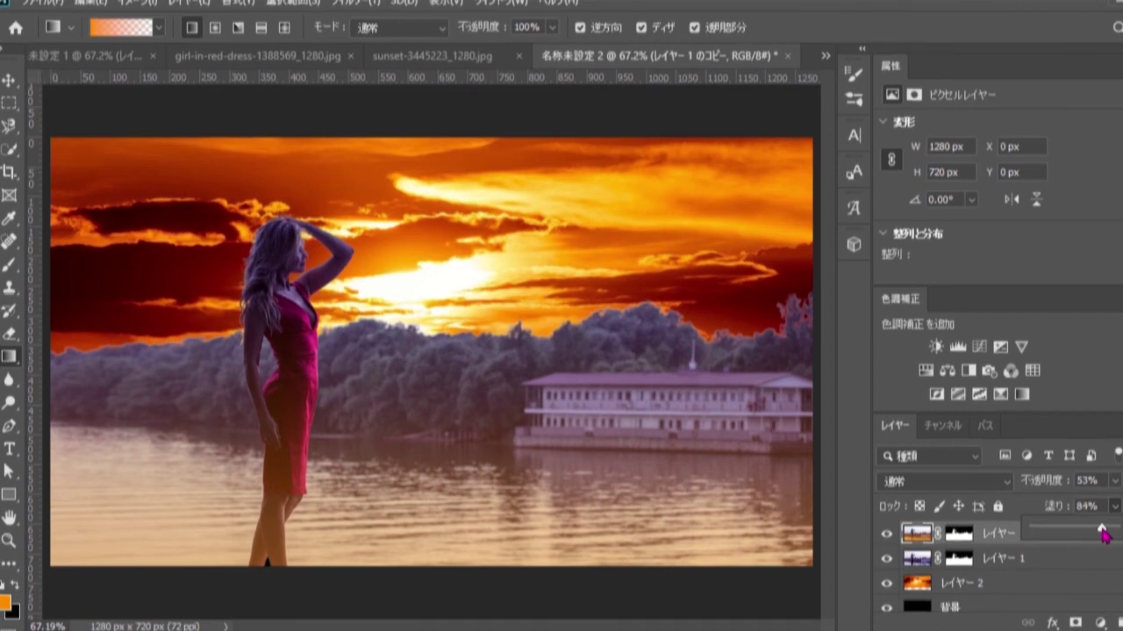
key("Return")
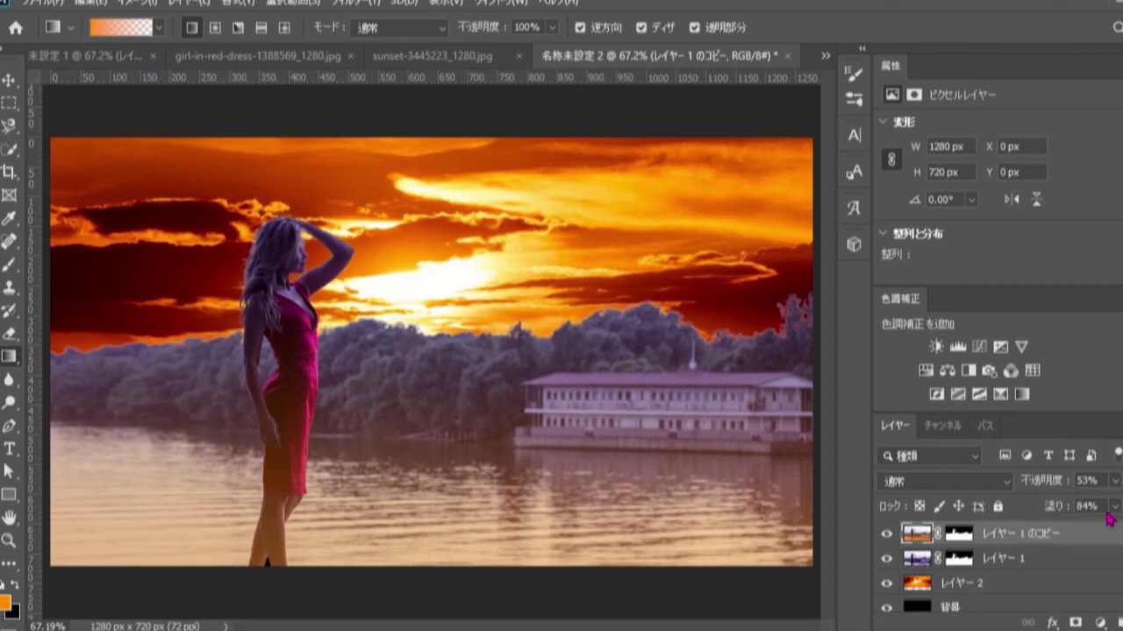